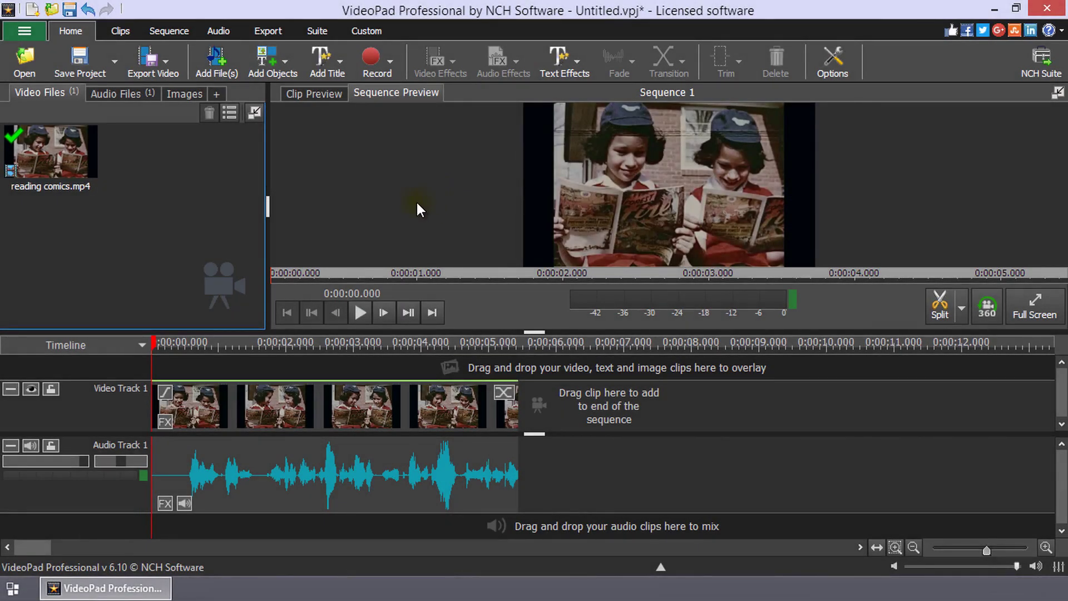
- Save the untitled project as 'project' (project.vpj) in the VideoPad Files folder
left_click(90, 63)
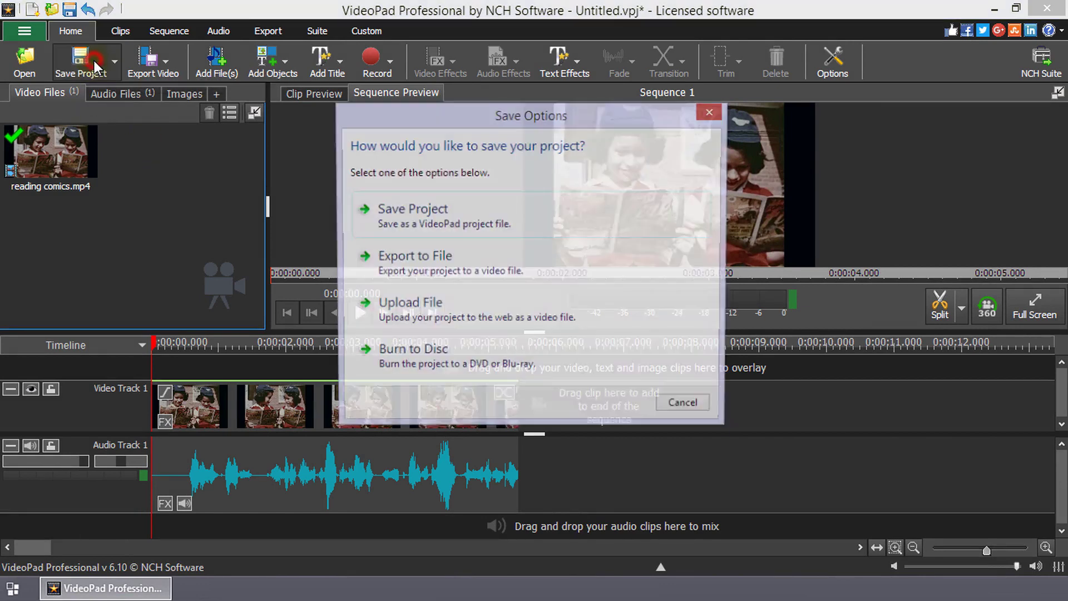
left_click(405, 208)
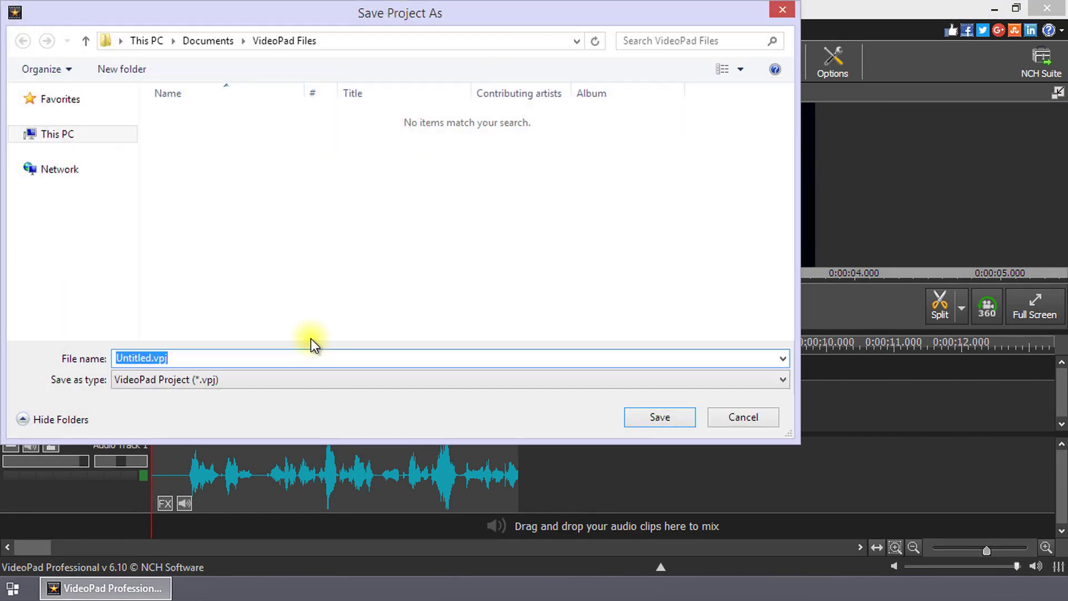
type("project")
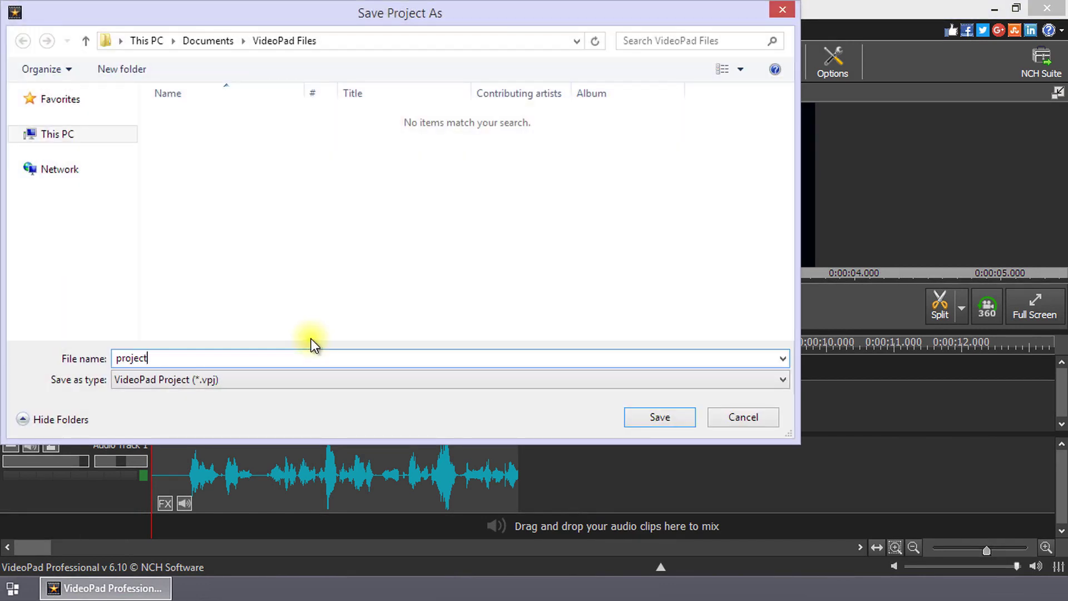
left_click(675, 419)
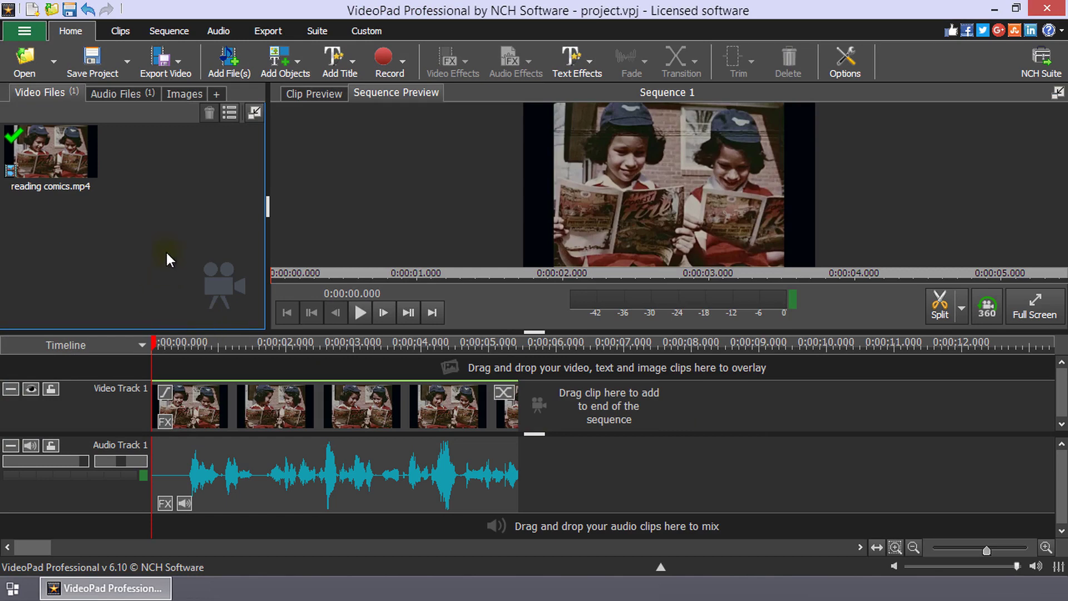
left_click(163, 69)
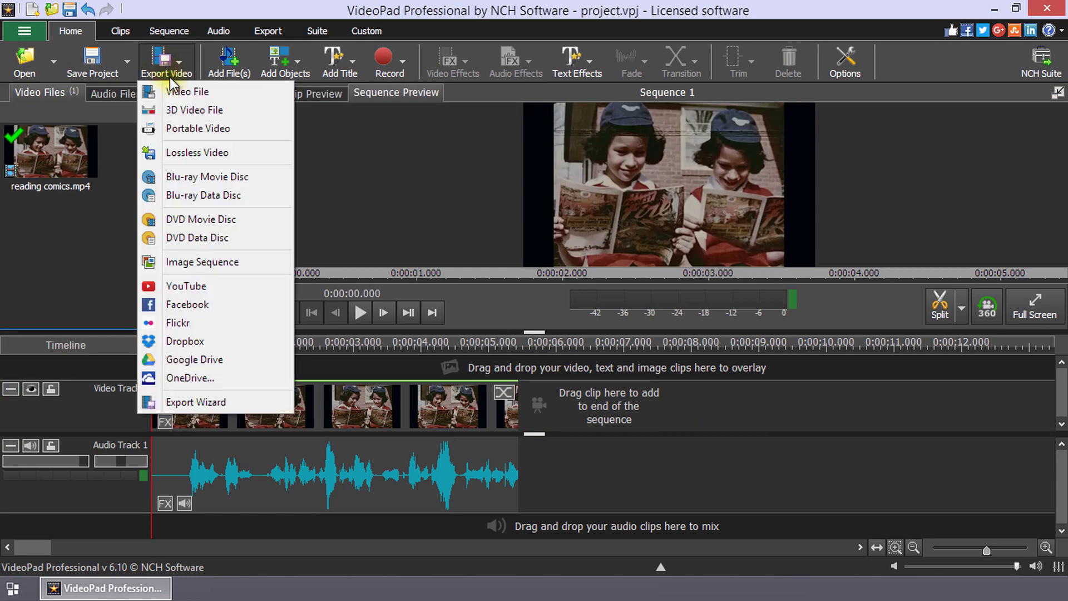
left_click(230, 403)
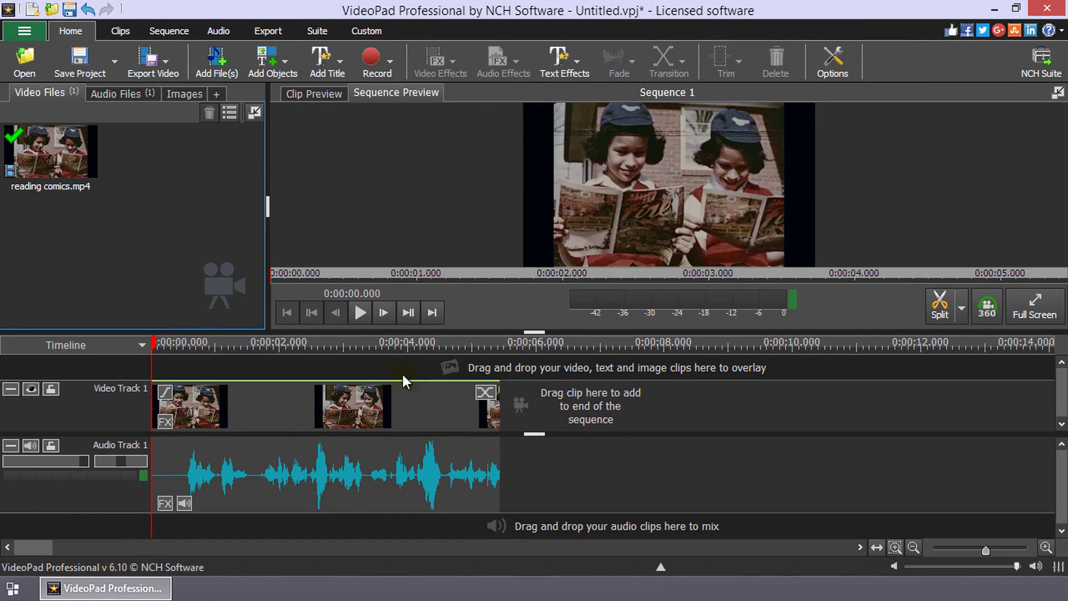
- Save the project as a project file named 'project', moving the save dialog aside
left_click(87, 70)
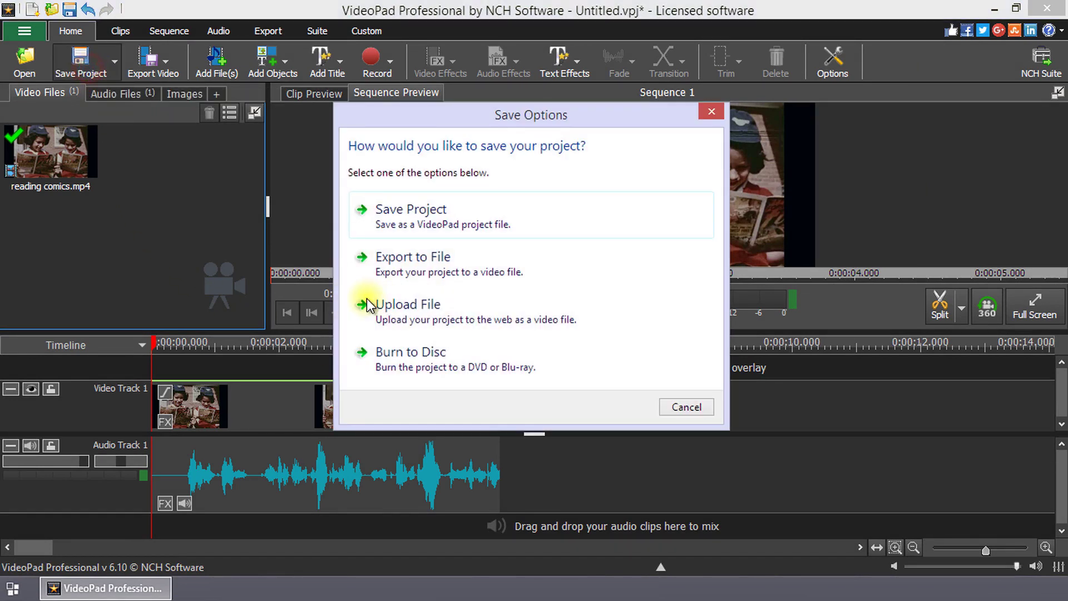
left_click(519, 206)
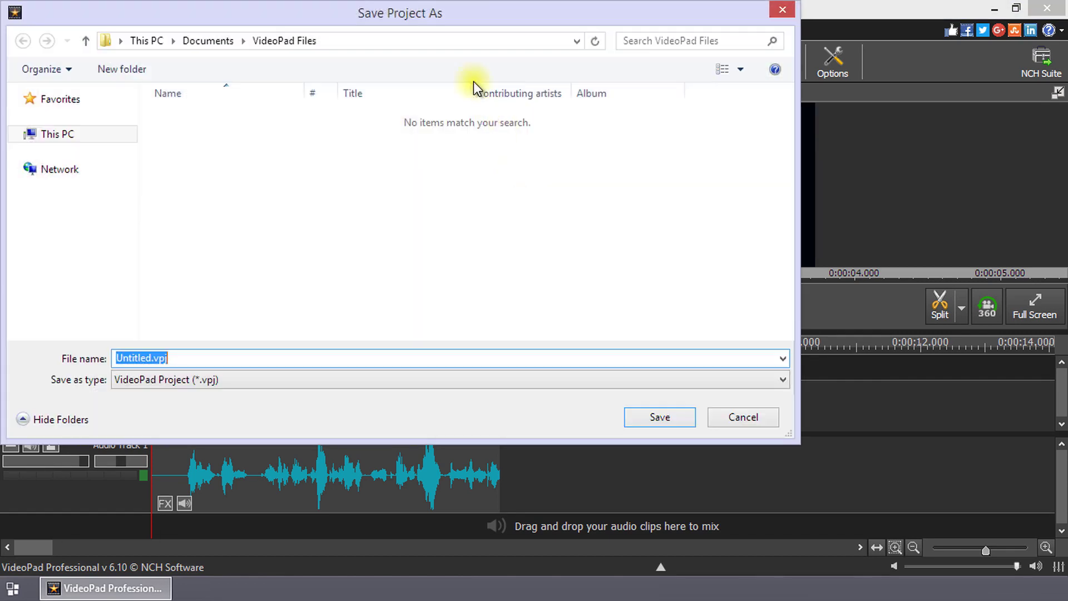
left_click_drag(440, 17, 473, 64)
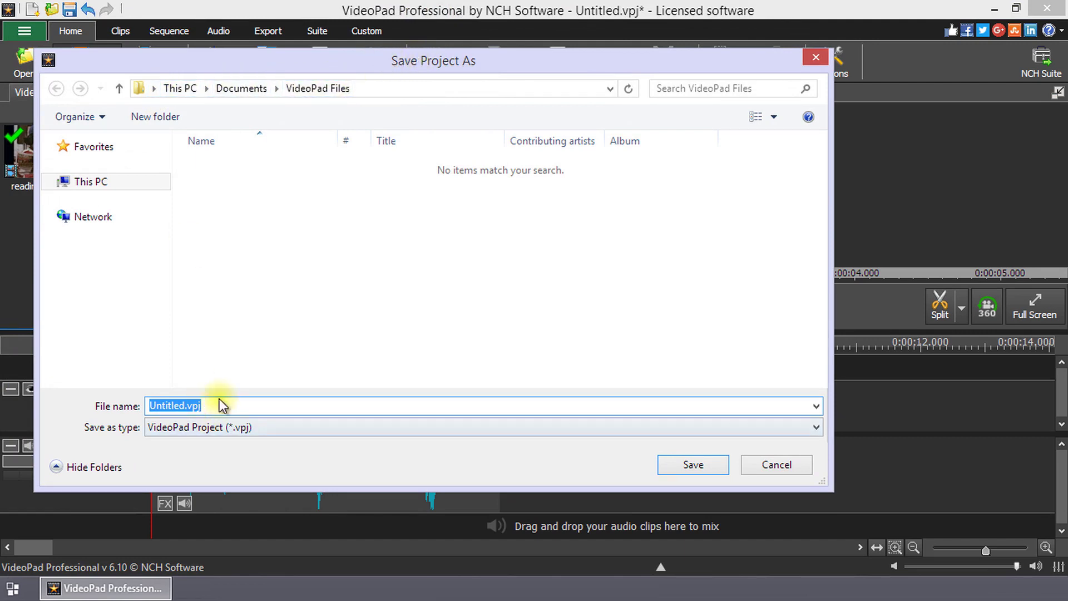
type("project")
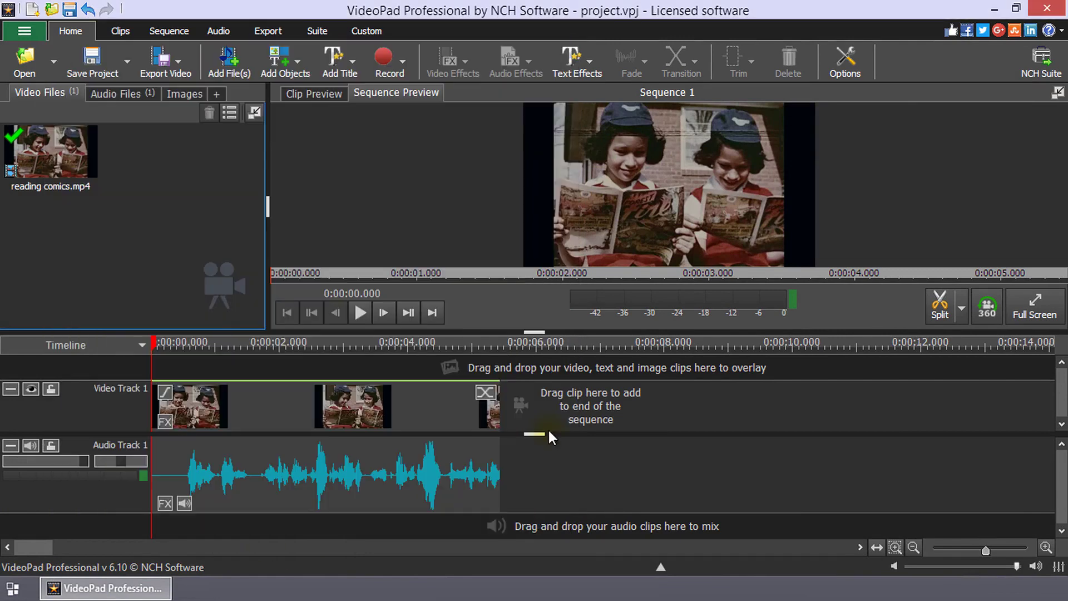
- Resave the project to its existing project.vpj file, twice
left_click(99, 58)
left_click(358, 216)
left_click(90, 60)
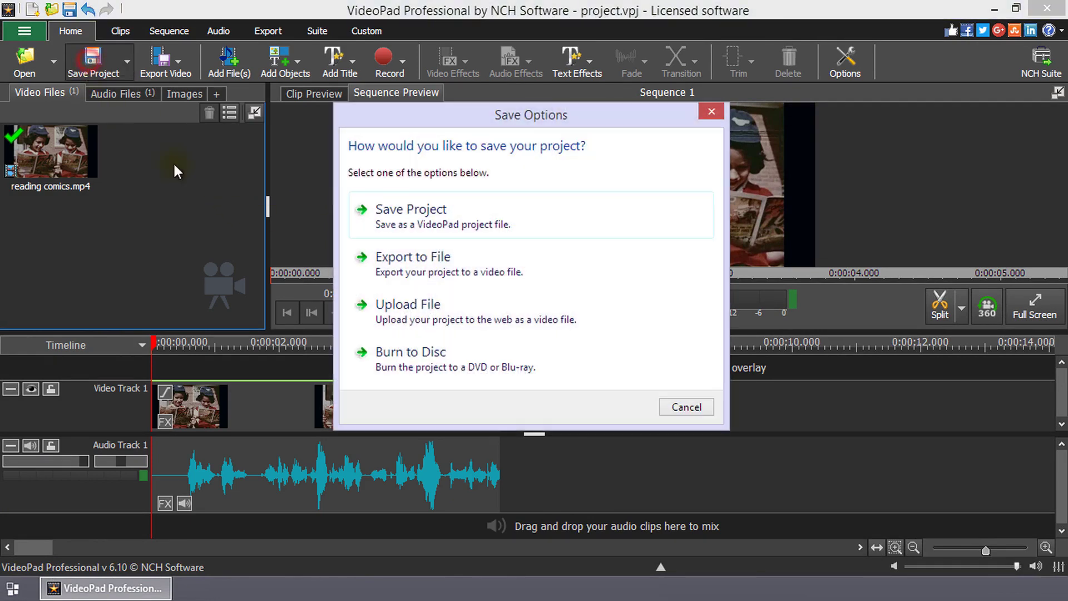
left_click(438, 214)
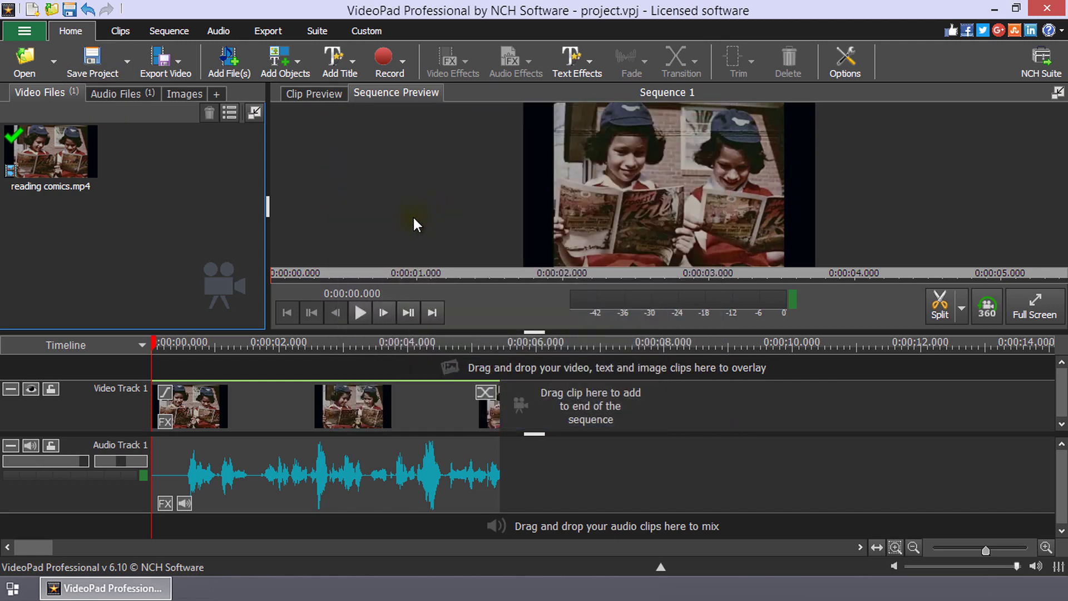
- Save a copy of the project as 'project v2' with Ctrl+Shift+S
key("ctrl+shift+s")
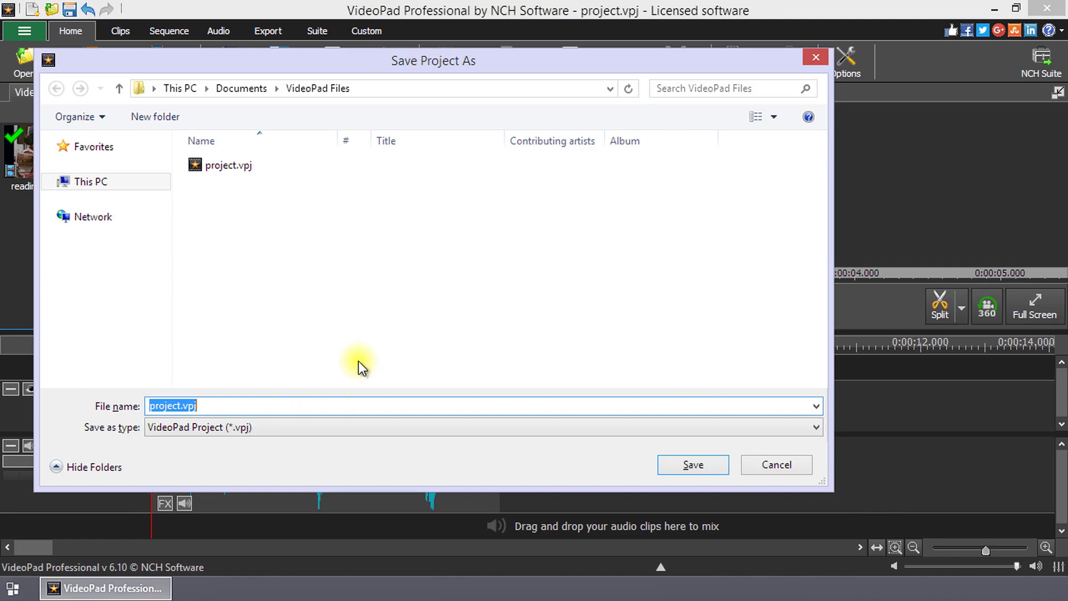
type("project v2")
left_click(722, 467)
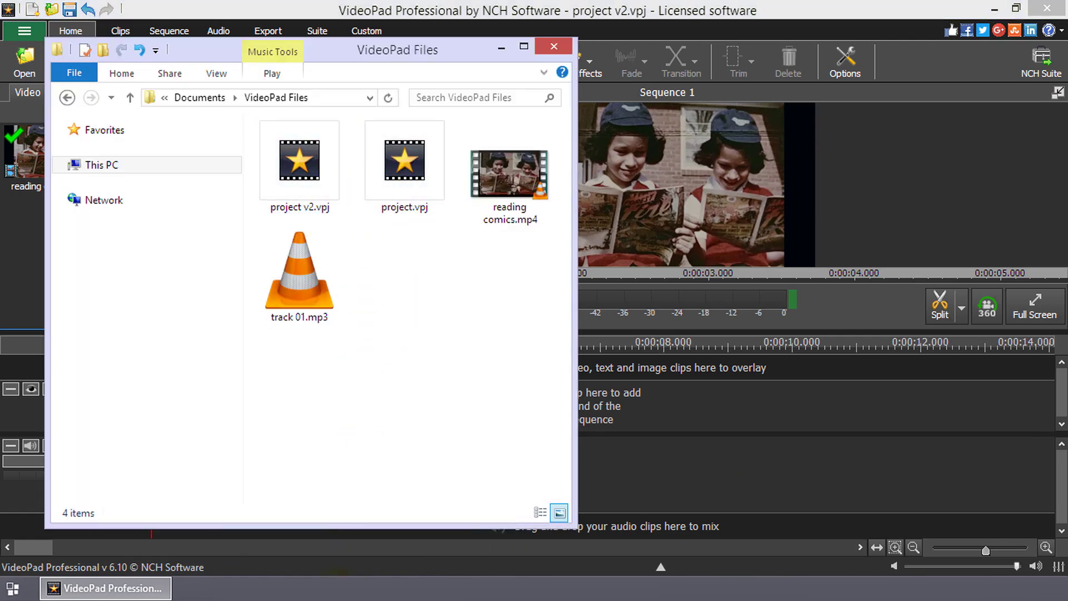
- Close the VideoPad Files Explorer window to return to the project v2 editor
left_click(744, 534)
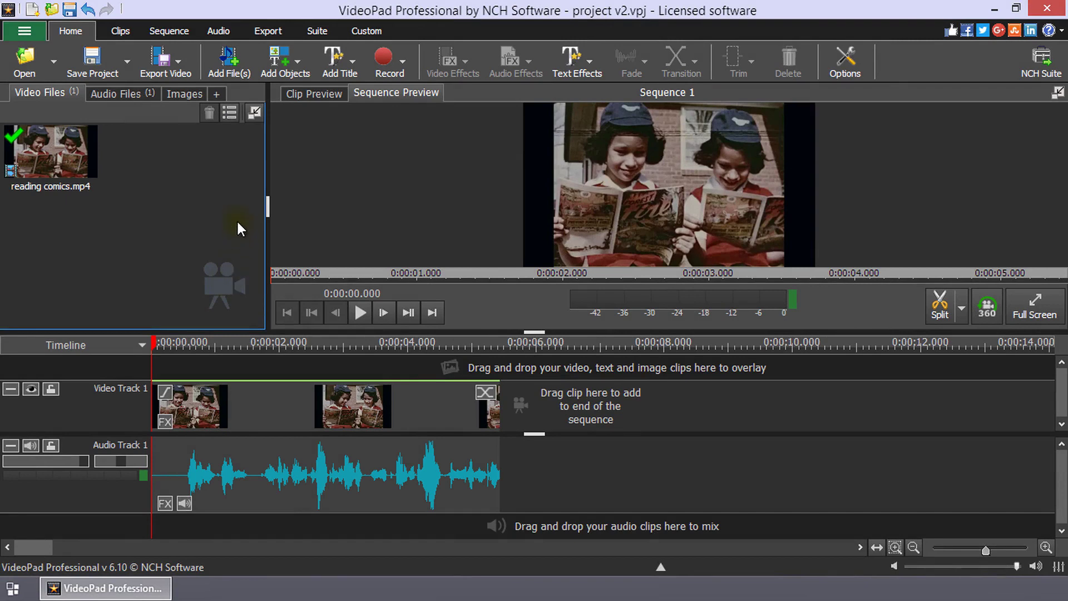
- Launch the Export Wizard from the Export Video dropdown
left_click(184, 73)
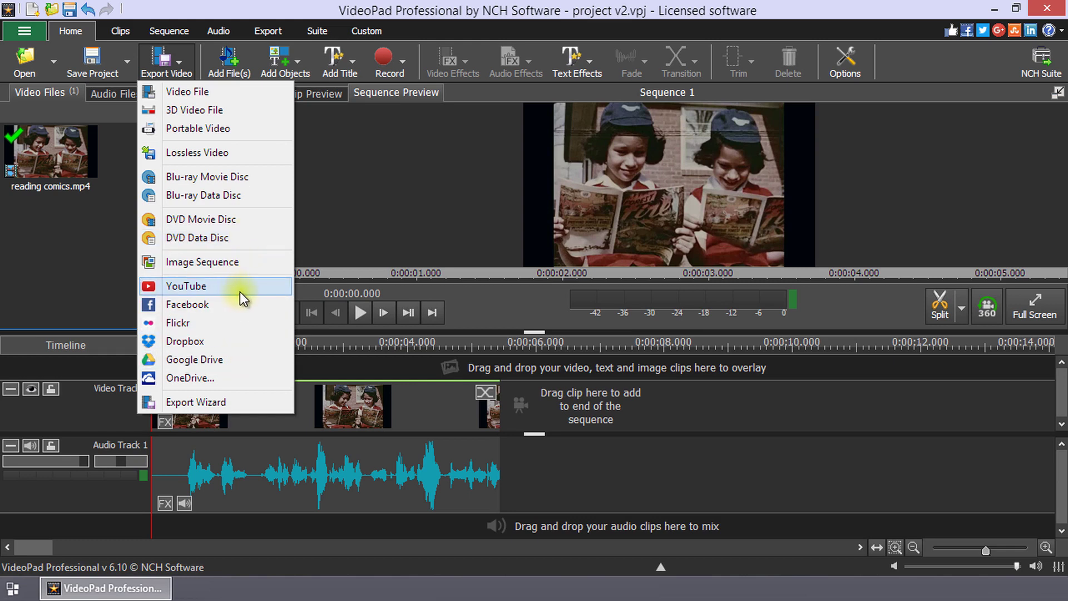
left_click(234, 403)
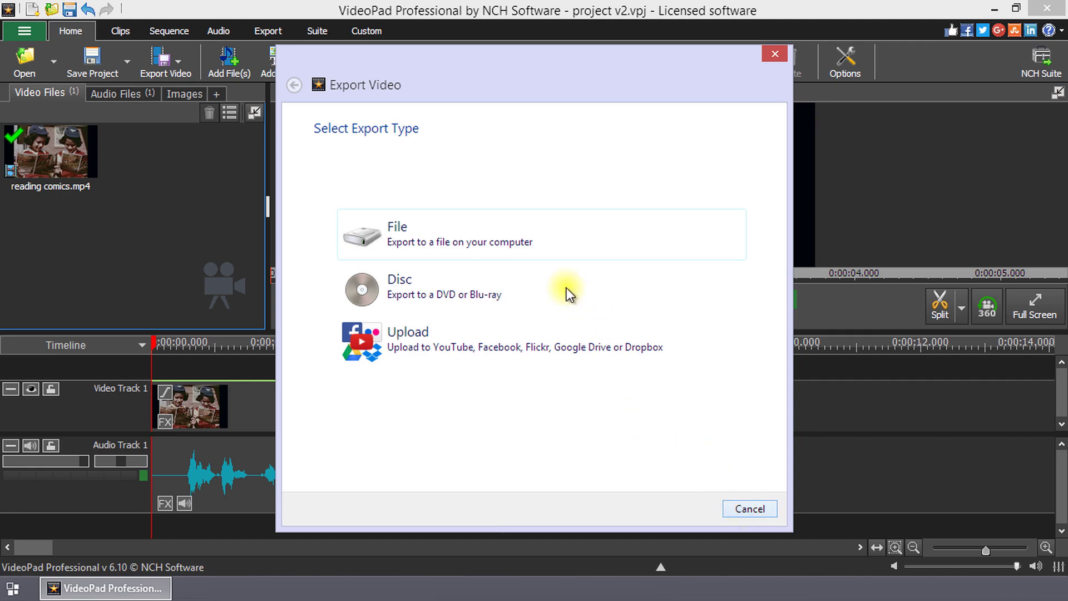
- Choose a YouTube upload titled 'Reading Comics' with description 'Comics back in the day.'
left_click(480, 346)
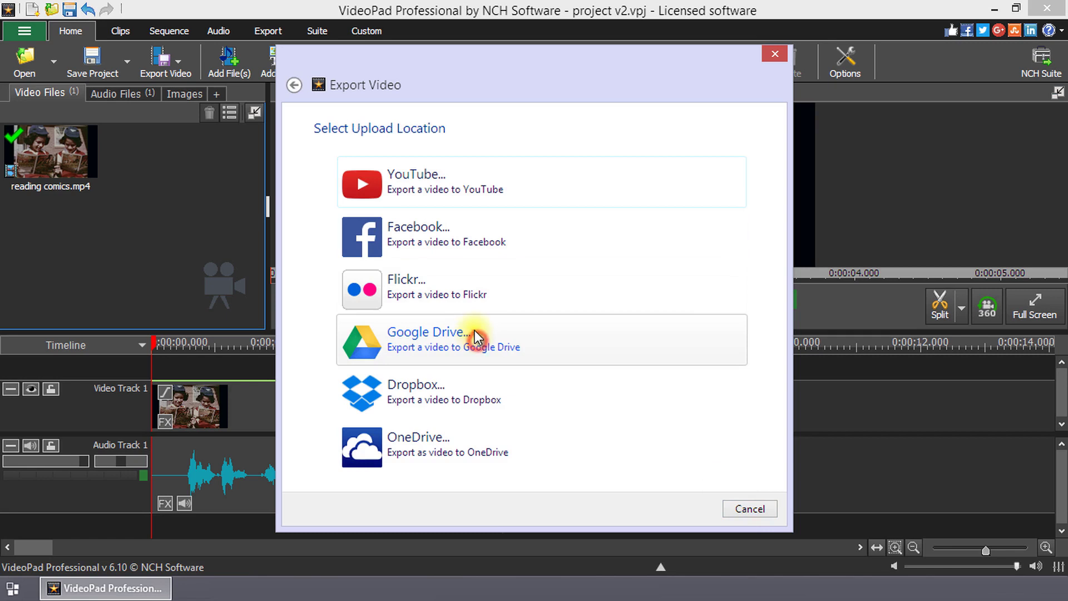
left_click(461, 175)
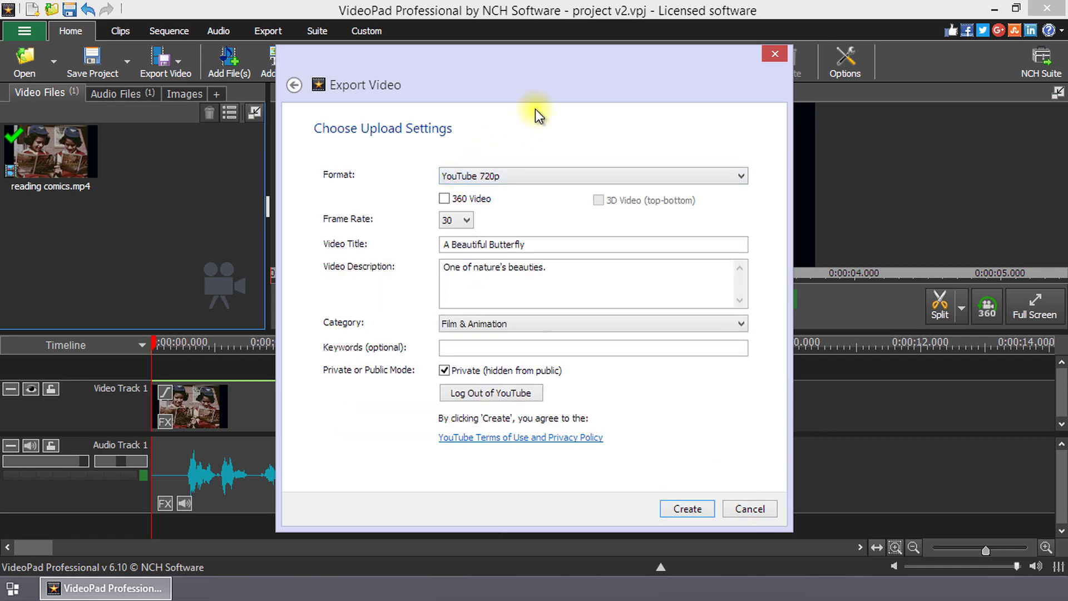
left_click_drag(567, 245, 388, 243)
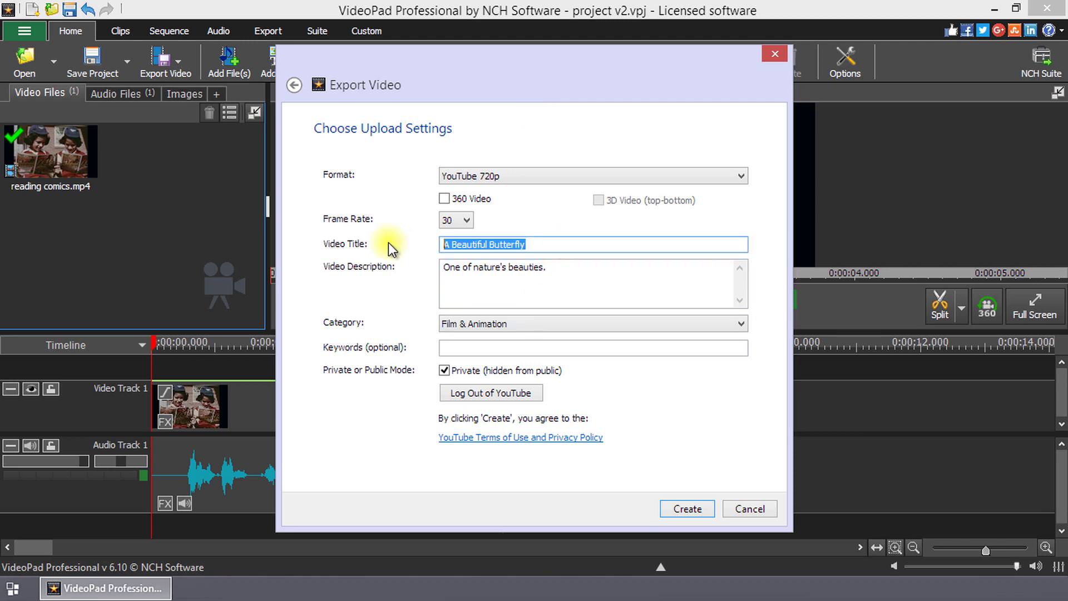
type("Reading Comics")
key("Tab")
type("Com")
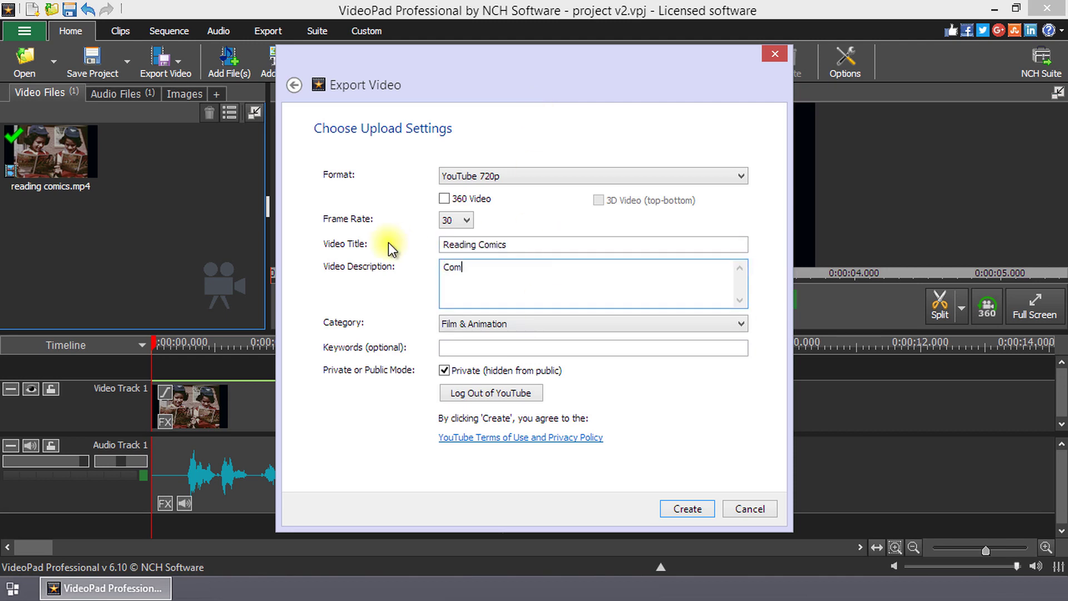
type("ics back in the day.")
- Select YouTube 720p format at 30 fps and create the video
left_click(553, 174)
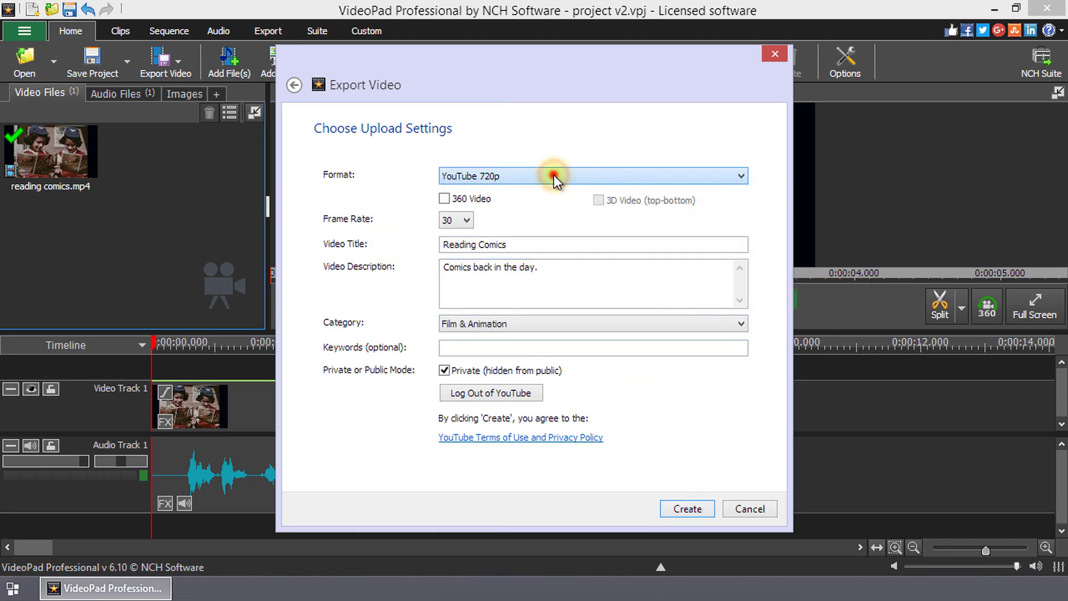
left_click(464, 223)
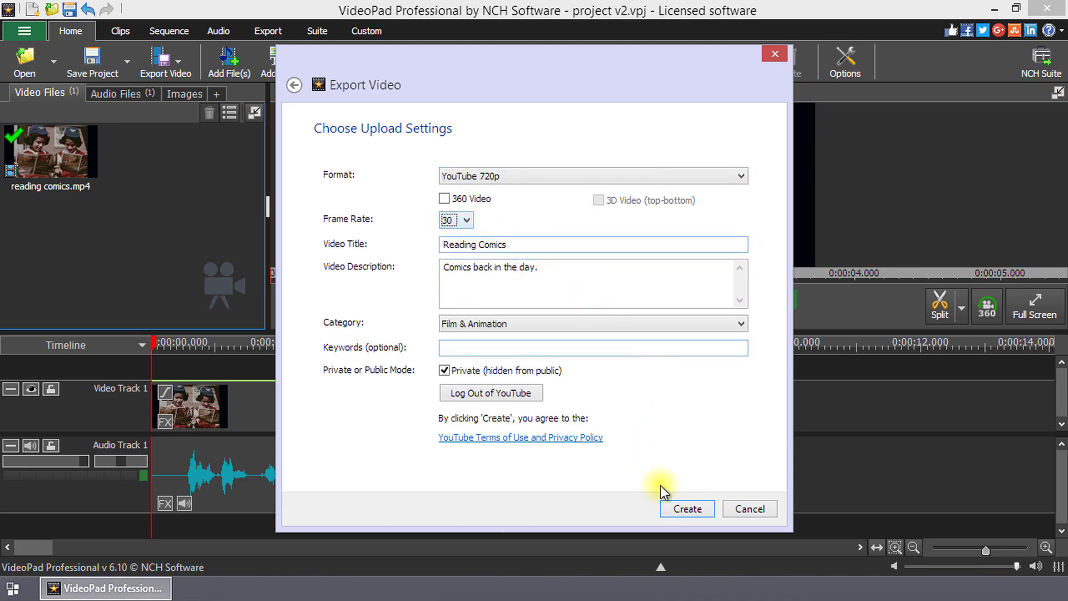
left_click(683, 509)
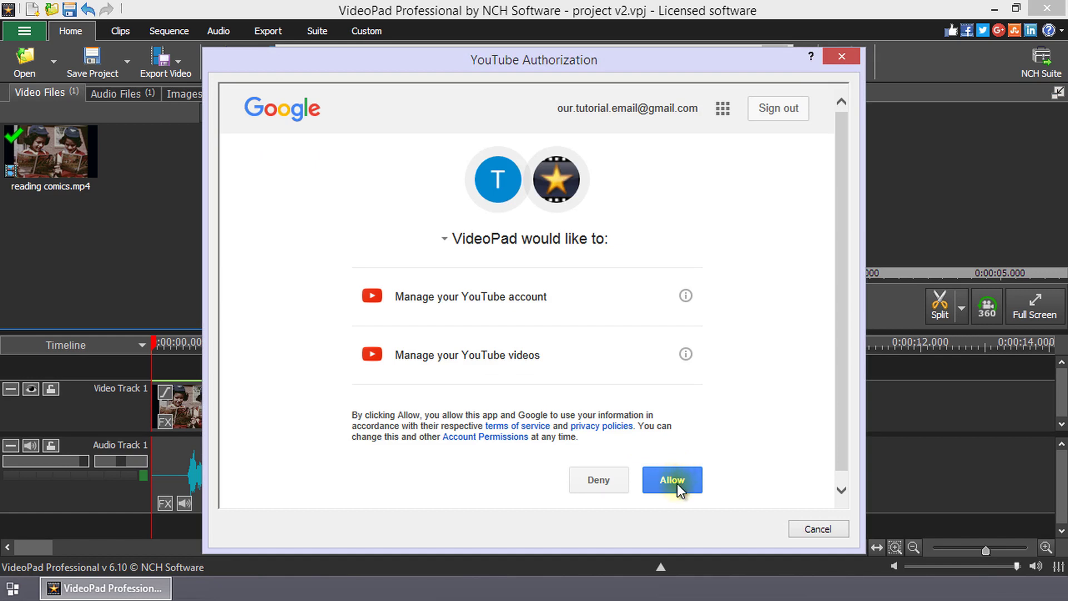
- Allow VideoPad access to the Google/YouTube account to start the upload
left_click(673, 480)
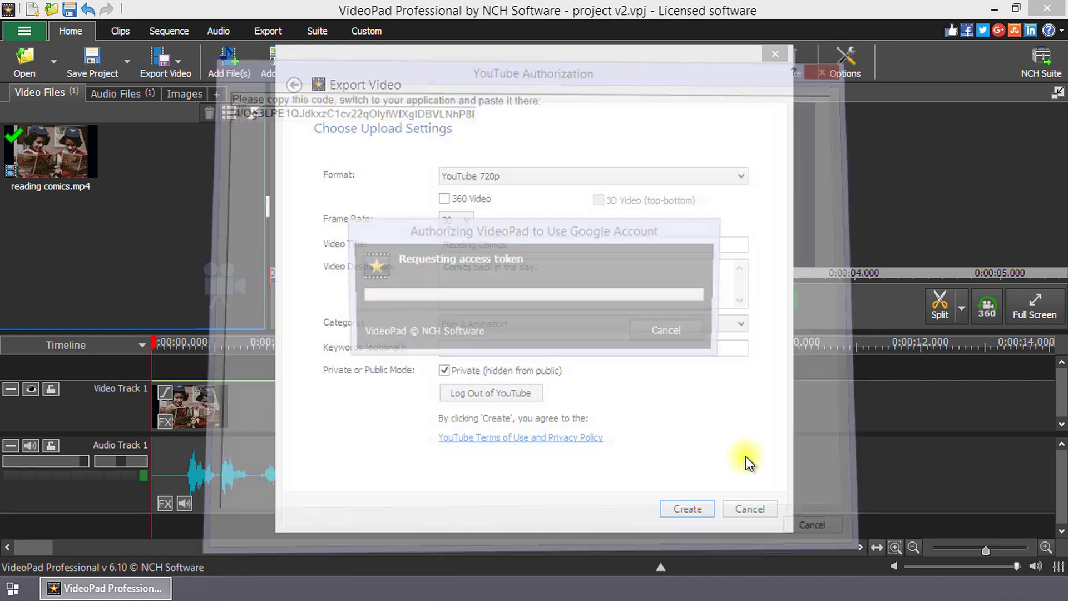